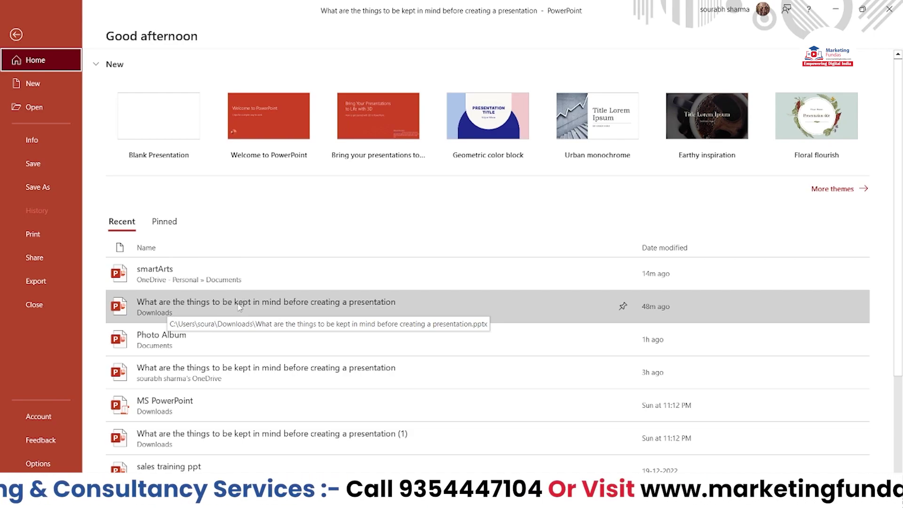
- Open 'What are the things to be kept in mind before creating a presentation' and browse slides 2 and 3
{"action": "left_click", "coordinate": [358, 310]}
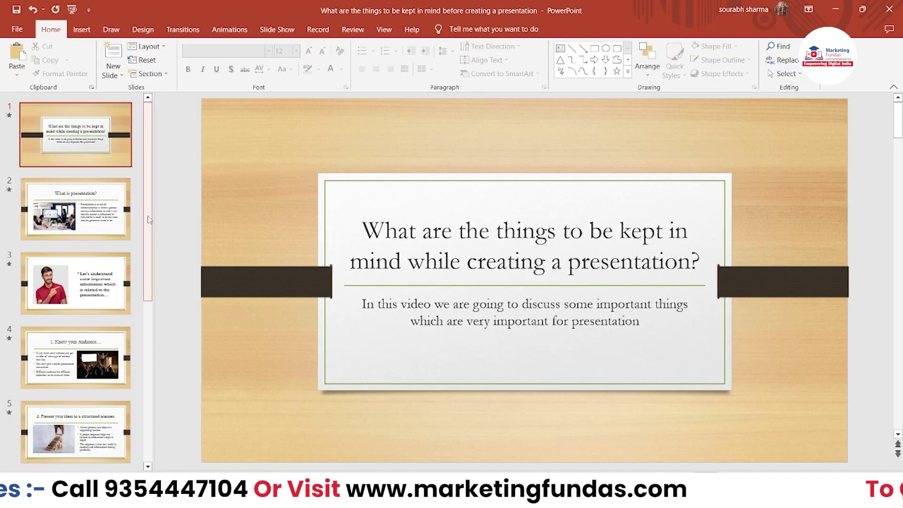
{"action": "scroll", "coordinate": [132, 356], "scroll_direction": "down", "scroll_amount": 5}
{"action": "scroll", "coordinate": [141, 283], "scroll_direction": "up", "scroll_amount": 5}
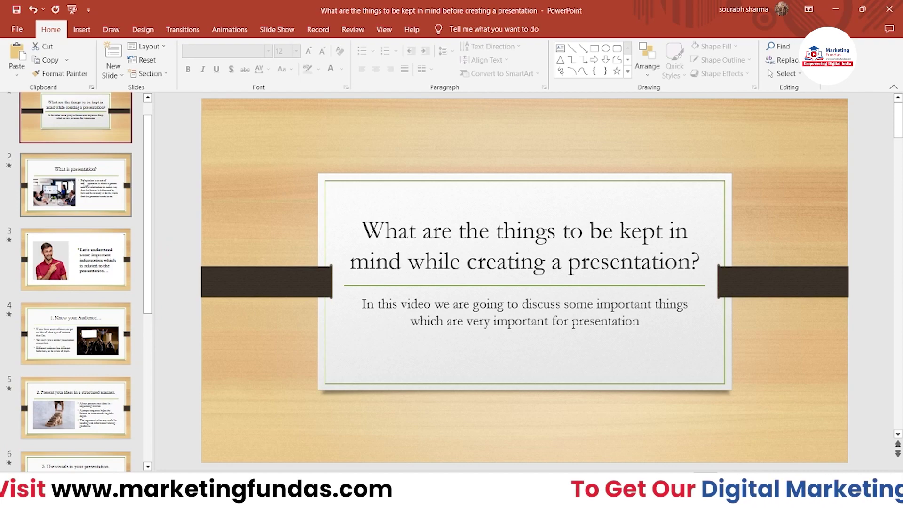
{"action": "left_click", "coordinate": [96, 221]}
{"action": "left_click", "coordinate": [85, 278]}
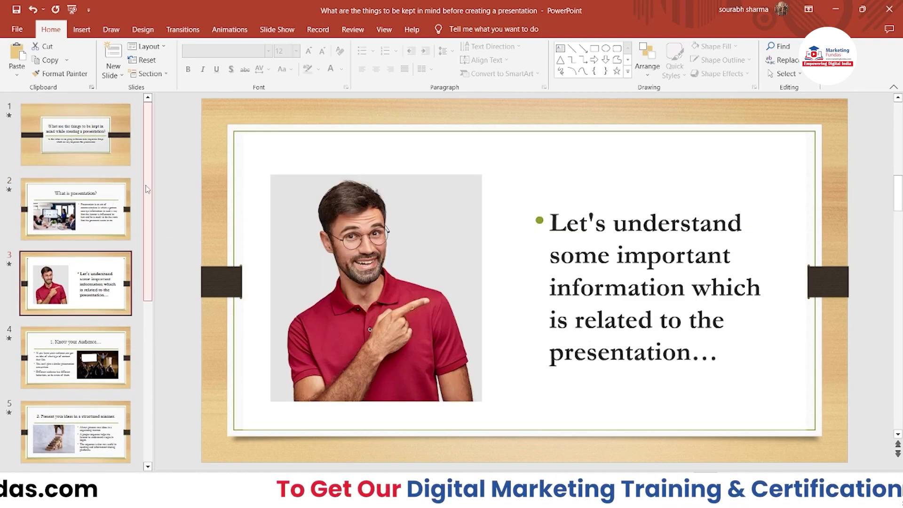
{"action": "left_click_drag", "start_coordinate": [151, 173], "coordinate": [152, 178]}
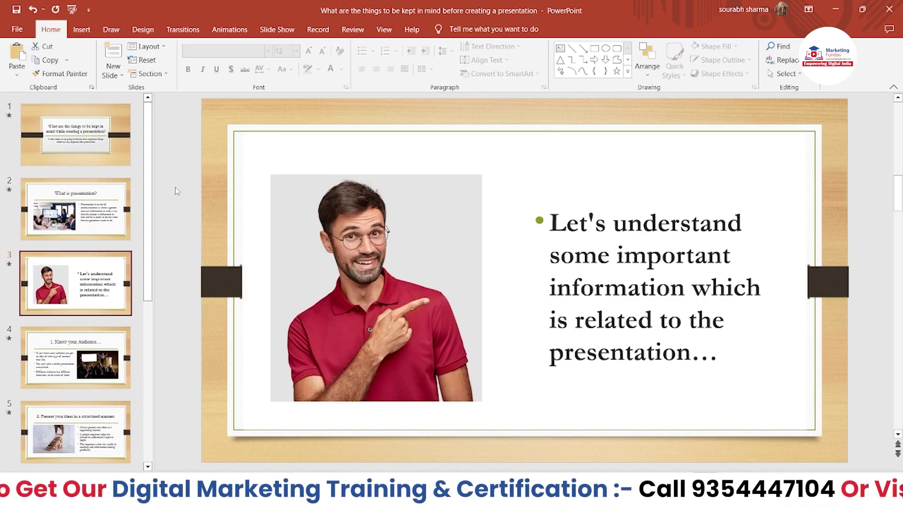
- Start a Save As of the presentation into the Downloads folder on This PC
{"action": "left_click", "coordinate": [17, 30]}
{"action": "left_click", "coordinate": [37, 183]}
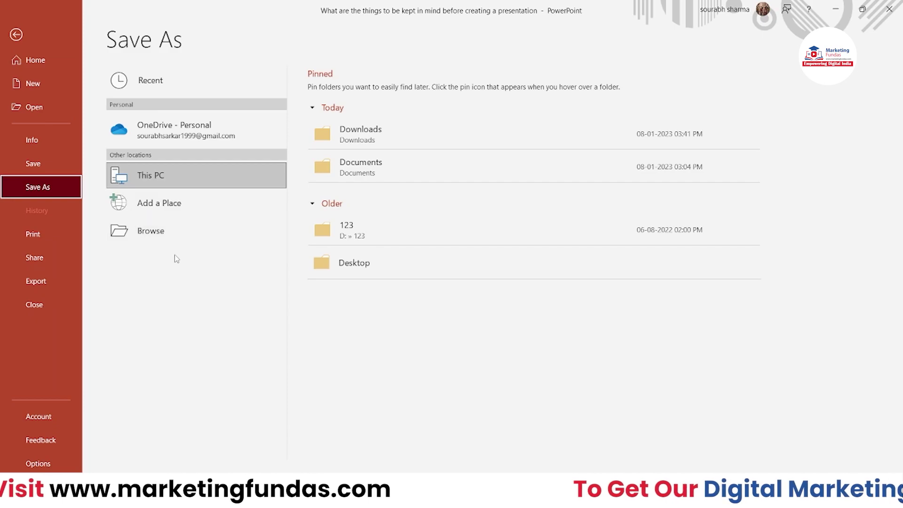
{"action": "left_click", "coordinate": [173, 182]}
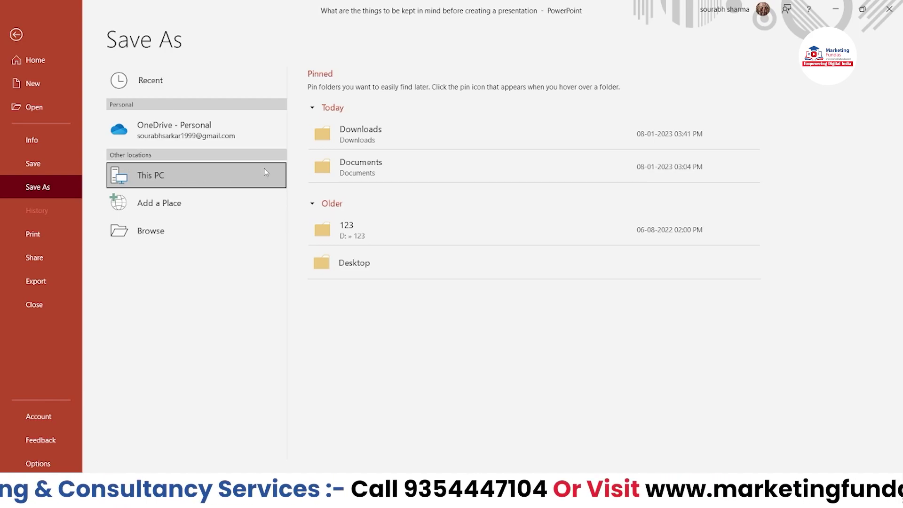
{"action": "left_click", "coordinate": [367, 137]}
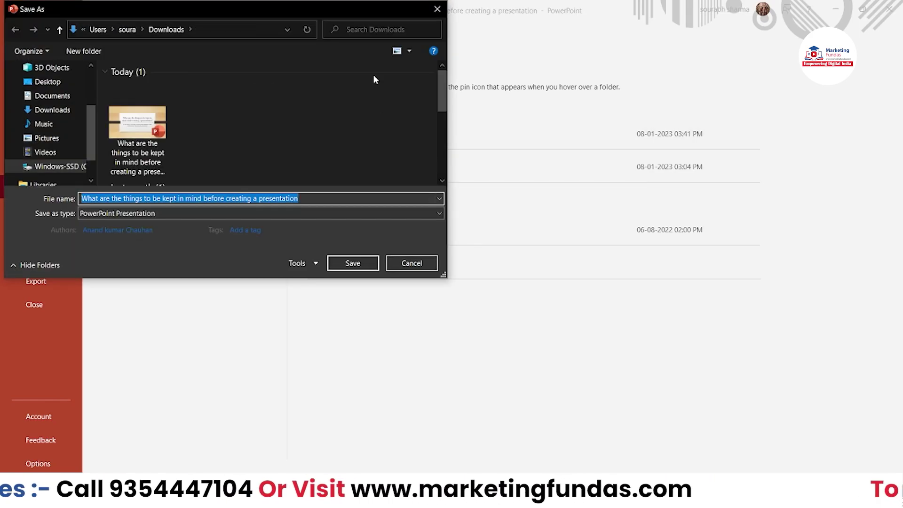
- Name the file 'MF PPT 1' and set the save type to PDF
{"action": "key", "text": "BackSpace"}
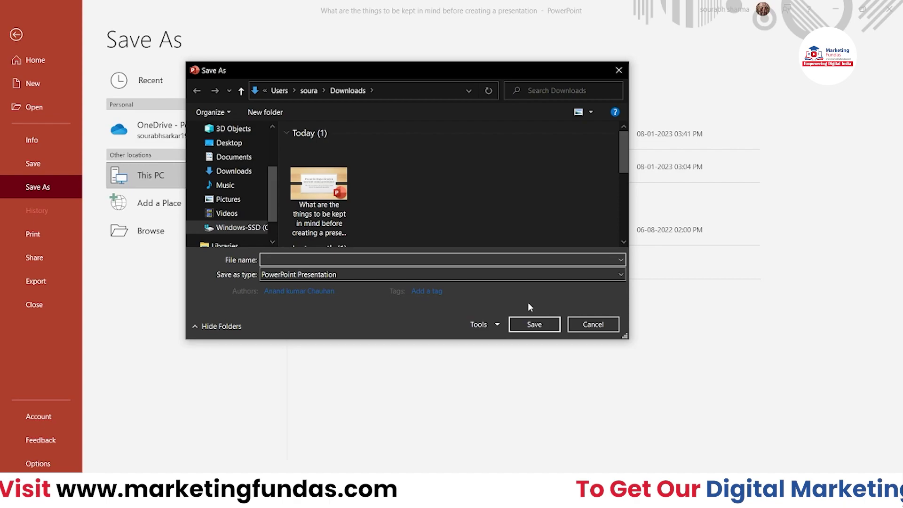
{"action": "type", "text": "The"}
{"action": "key", "text": "BackSpace"}
{"action": "key", "text": "BackSpace"}
{"action": "key", "text": "BackSpace"}
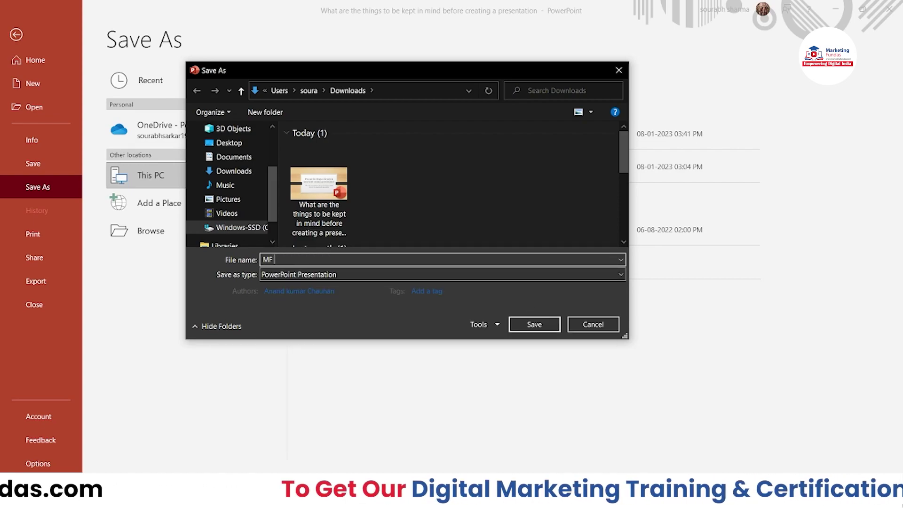
{"action": "type", "text": "PPT 1"}
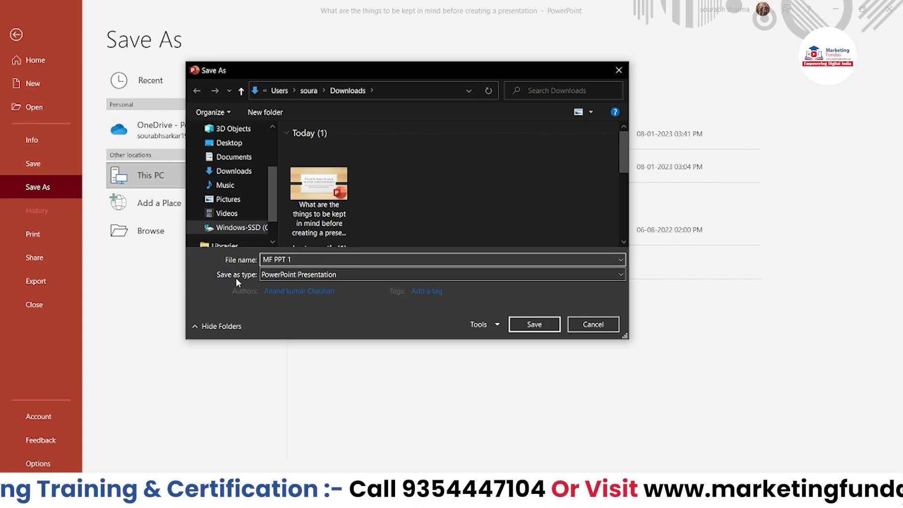
{"action": "left_click", "coordinate": [315, 278]}
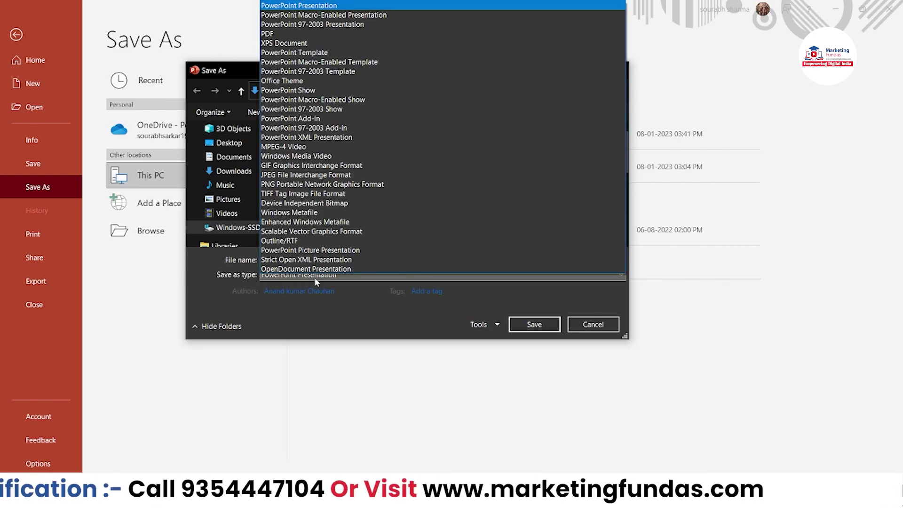
{"action": "left_click", "coordinate": [281, 34]}
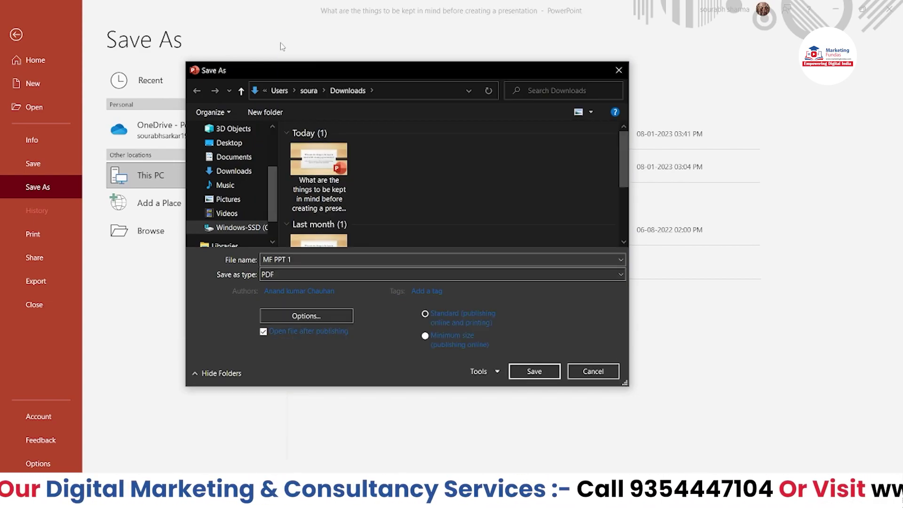
- Save the PDF and scroll through its 9 pages in Acrobat Reader
{"action": "left_click", "coordinate": [533, 373]}
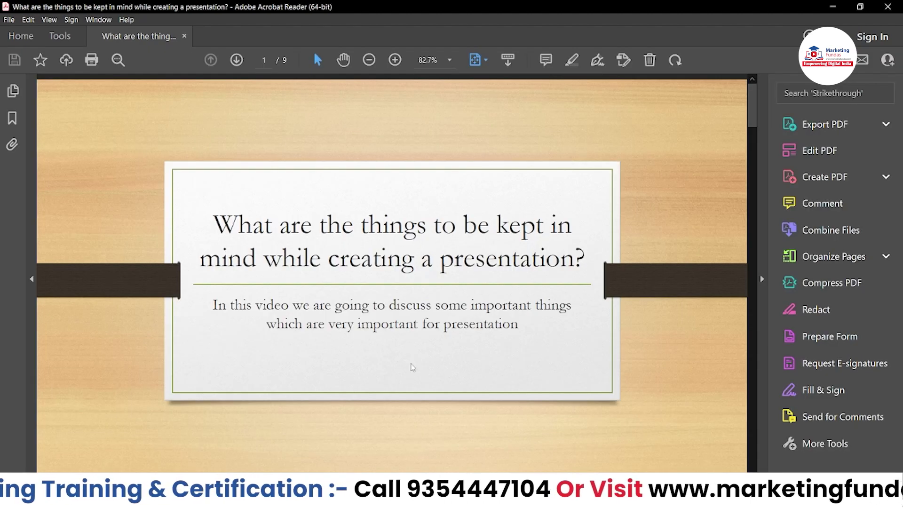
{"action": "left_click_drag", "start_coordinate": [753, 118], "coordinate": [753, 156]}
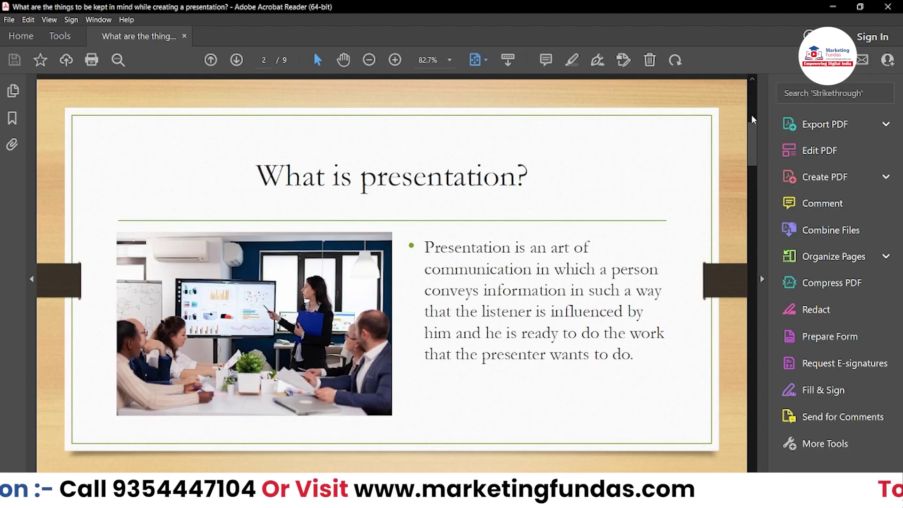
{"action": "scroll", "coordinate": [683, 207], "scroll_direction": "up", "scroll_amount": 3}
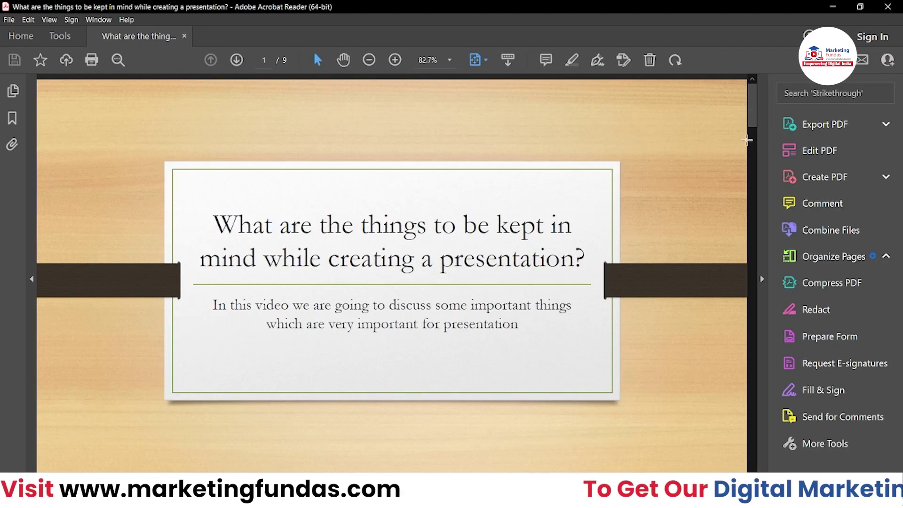
{"action": "scroll", "coordinate": [716, 145], "scroll_direction": "down", "scroll_amount": 7}
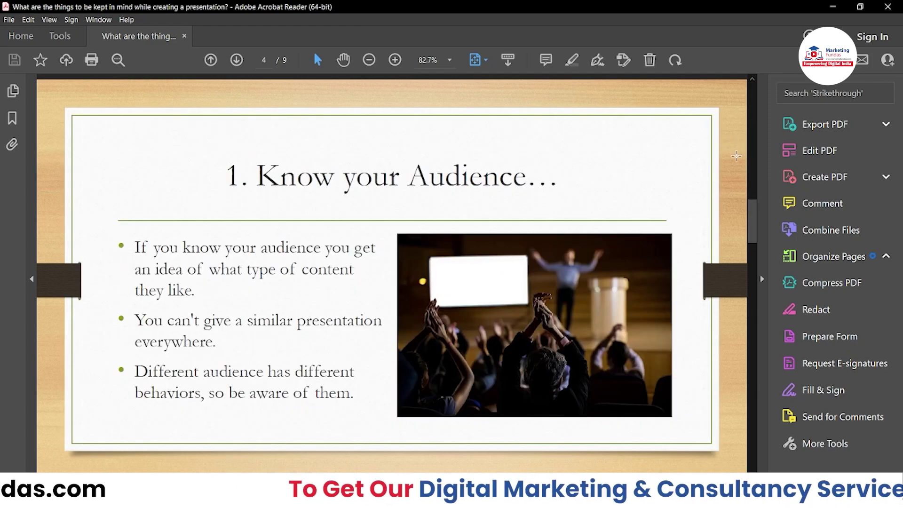
{"action": "scroll", "coordinate": [711, 165], "scroll_direction": "up", "scroll_amount": 8}
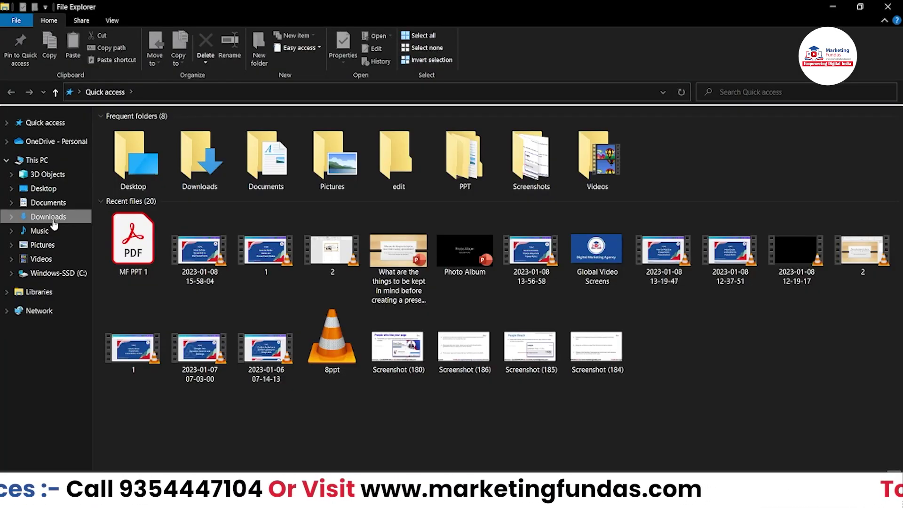
- Reopen MF PPT 1 from Downloads, scroll its pages, and close Acrobat Reader
{"action": "left_click", "coordinate": [48, 216]}
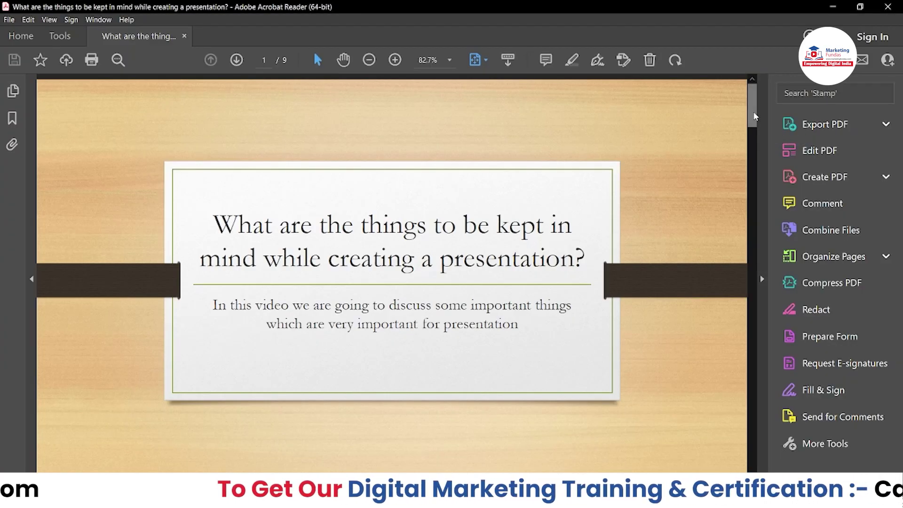
{"action": "left_click_drag", "start_coordinate": [750, 142], "coordinate": [756, 90]}
{"action": "key", "text": "alt+F4"}
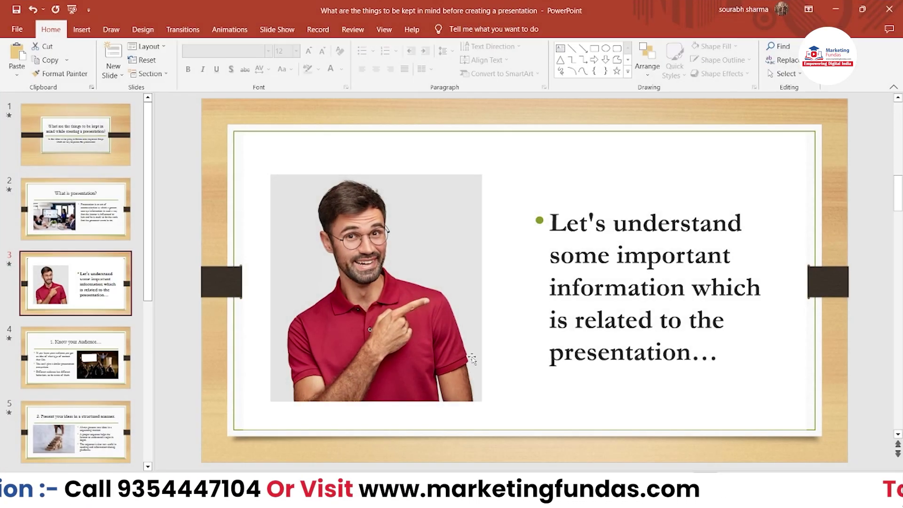
- Start a Save As copy in Downloads named 'MF PPT 2'
{"action": "left_click", "coordinate": [17, 29]}
{"action": "left_click", "coordinate": [66, 187]}
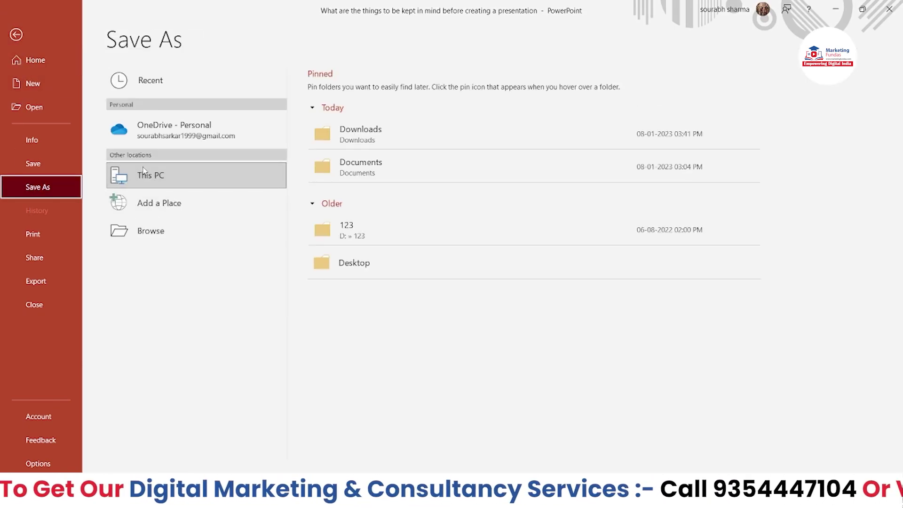
{"action": "left_click", "coordinate": [350, 136]}
{"action": "left_click_drag", "start_coordinate": [466, 71], "coordinate": [477, 62]}
{"action": "key", "text": "BackSpace"}
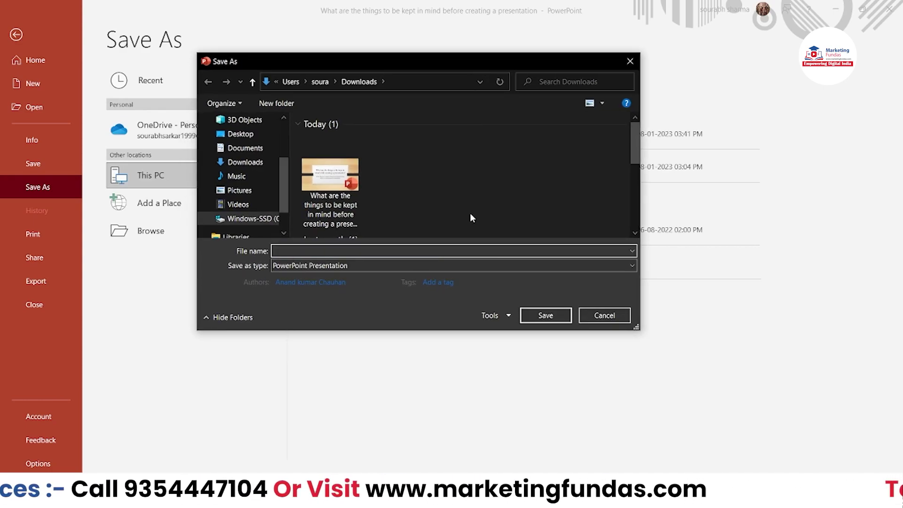
{"action": "type", "text": "Mf"}
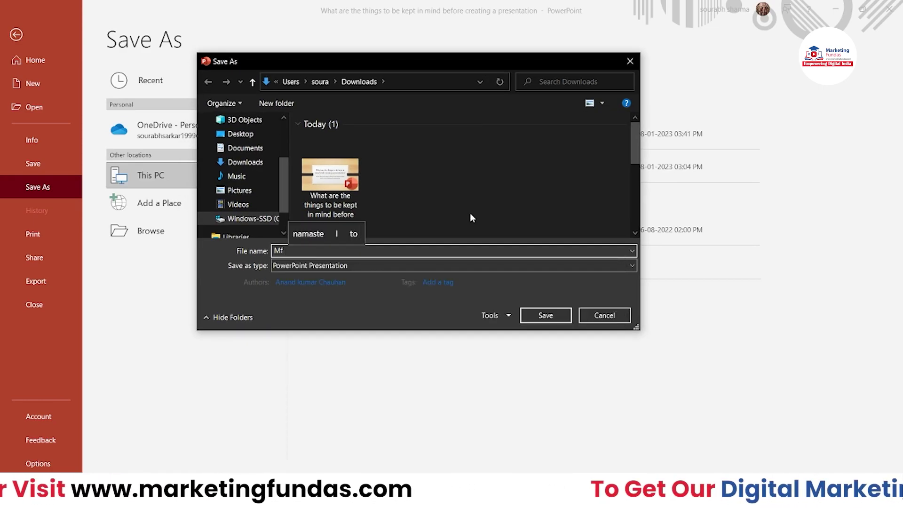
{"action": "key", "text": "BackSpace"}
{"action": "type", "text": "F PPT"}
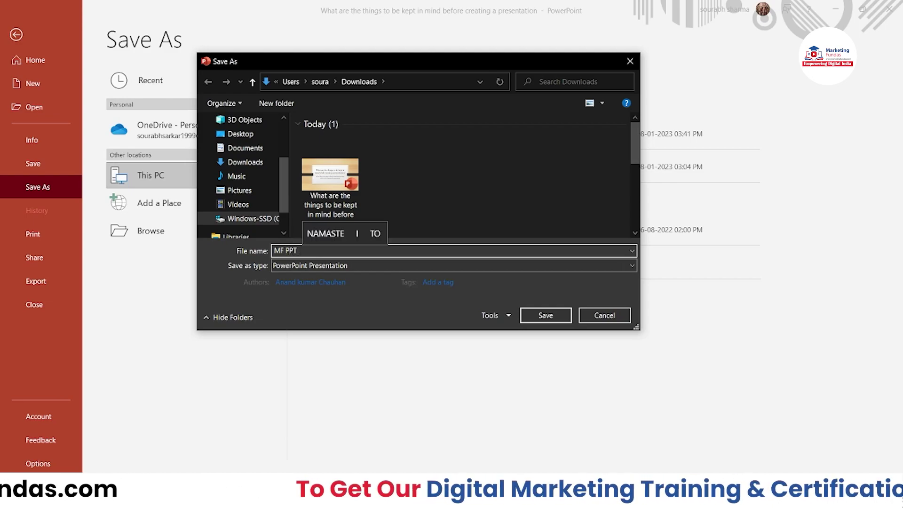
{"action": "type", "text": " 2"}
- Export all slides as JPEG images and open the resulting MF PPT 2 folder
{"action": "left_click", "coordinate": [381, 265]}
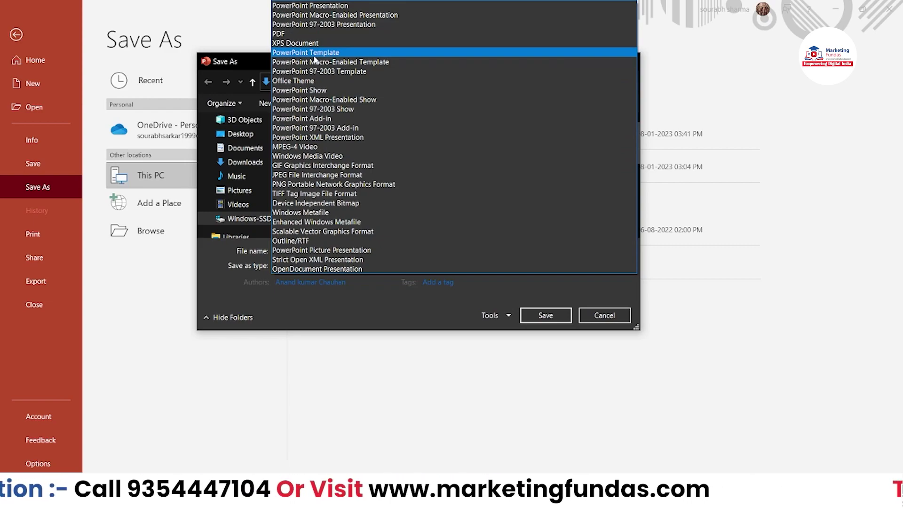
{"action": "left_click", "coordinate": [311, 175]}
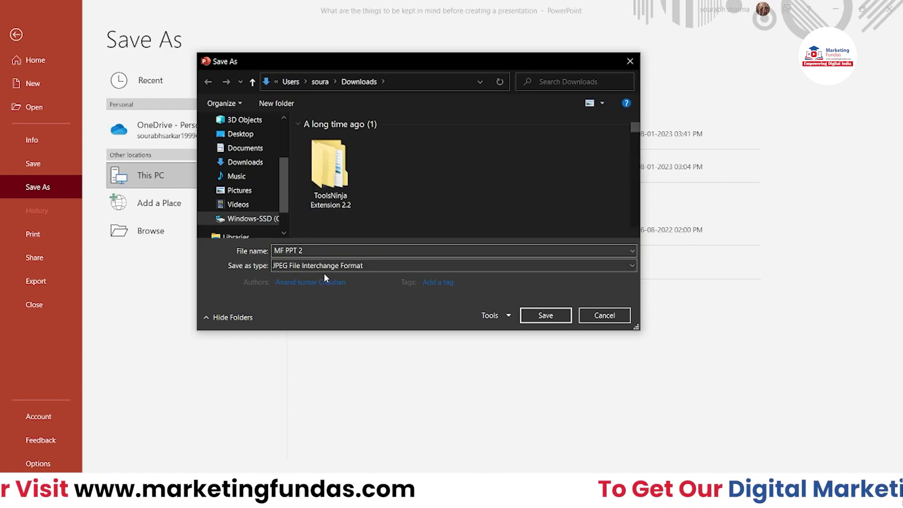
{"action": "left_click", "coordinate": [546, 314]}
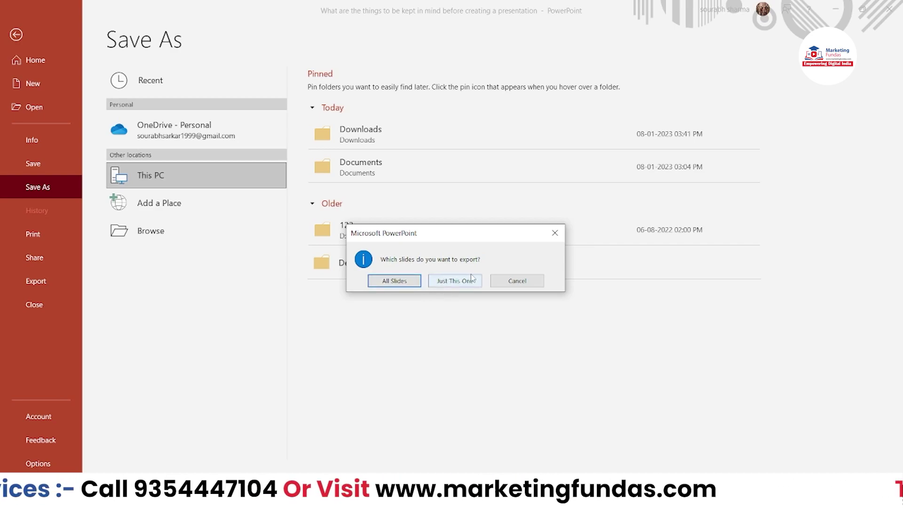
{"action": "left_click", "coordinate": [389, 282]}
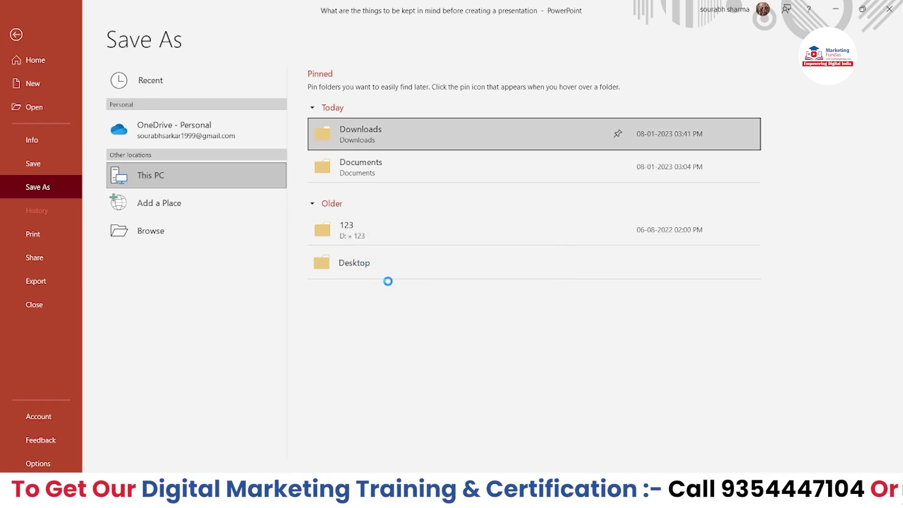
{"action": "key", "text": "Return"}
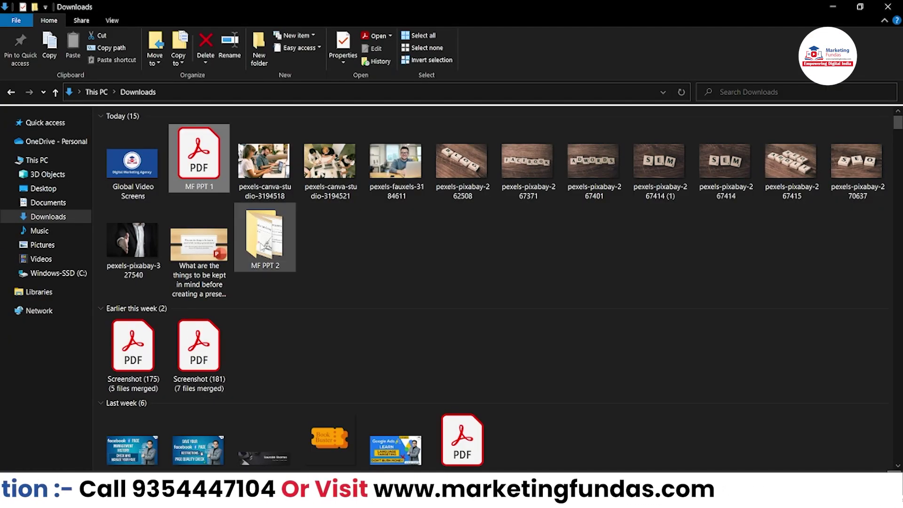
{"action": "double_click", "coordinate": [260, 257]}
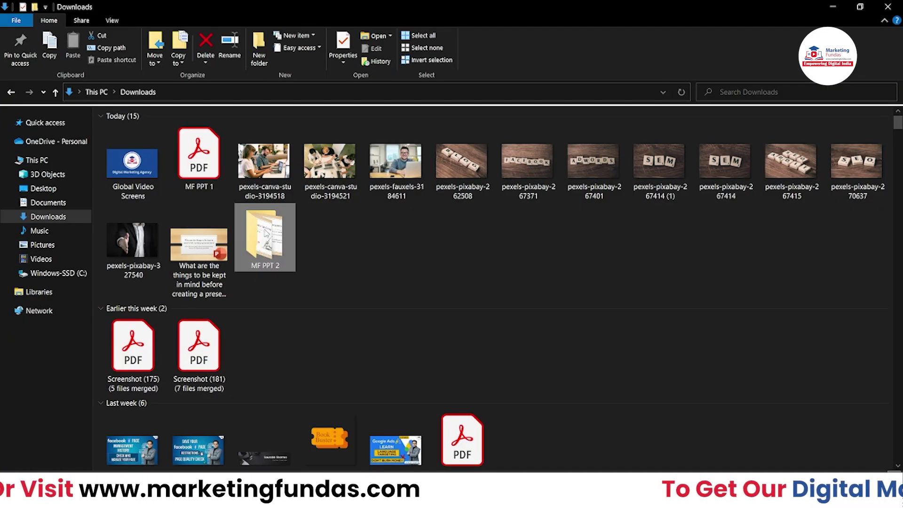
- Open Slide1.JPG in Photos and advance to the next slide image
{"action": "double_click", "coordinate": [130, 161]}
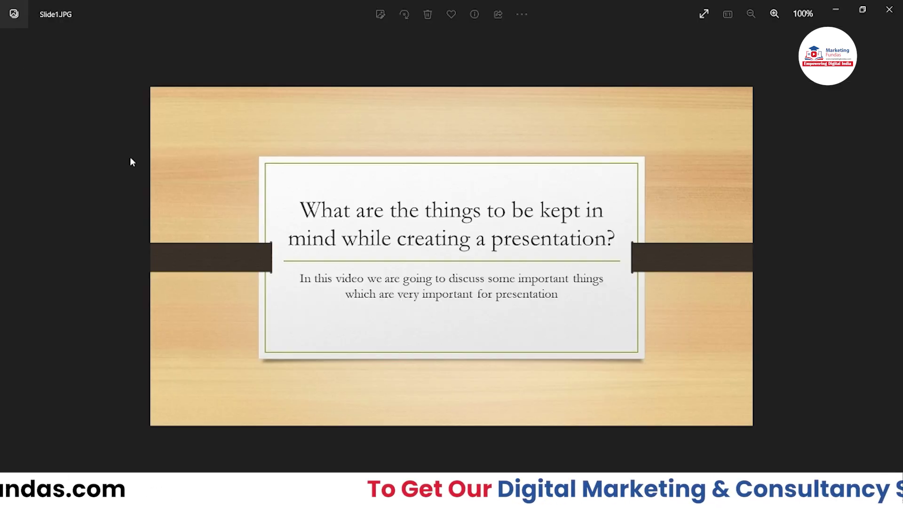
{"action": "key", "text": "Right"}
{"action": "key", "text": "Right"}
{"action": "key", "text": "Right"}
{"action": "key", "text": "Right"}
{"action": "key", "text": "Right"}
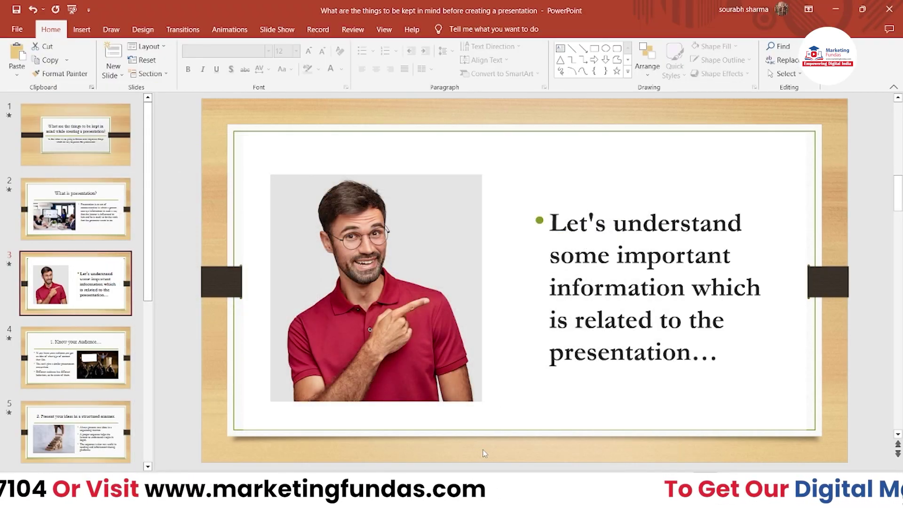
- Return to PowerPoint and scroll up to slide 1, the title slide
{"action": "key", "text": "alt+Tab"}
{"action": "left_click", "coordinate": [537, 498]}
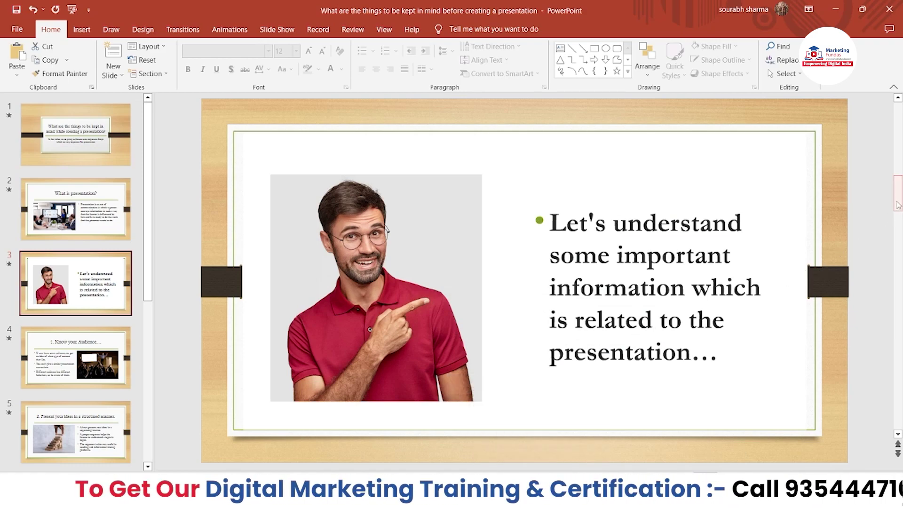
{"action": "left_click_drag", "start_coordinate": [899, 205], "coordinate": [900, 170]}
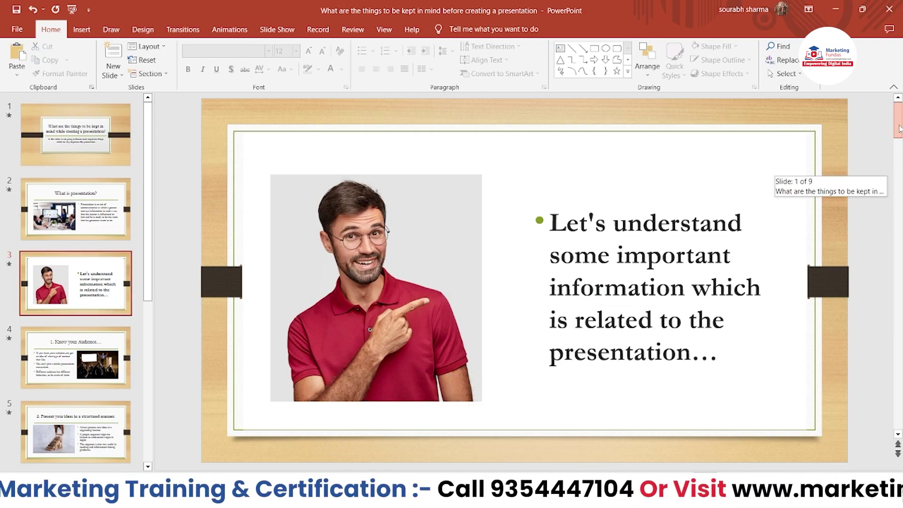
{"action": "left_click_drag", "start_coordinate": [900, 128], "coordinate": [900, 128]}
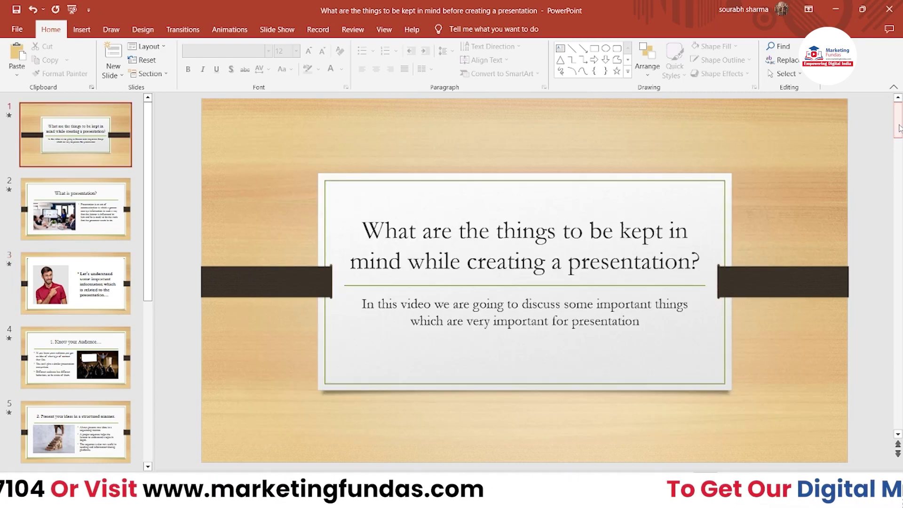